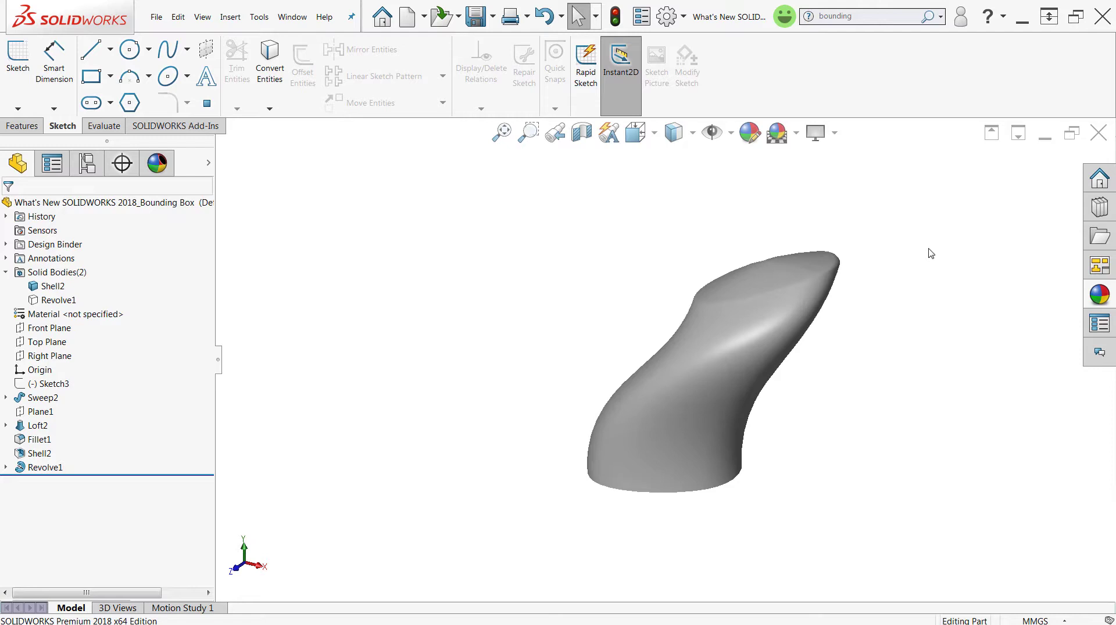
# Insert a bounding box as reference geometry around the curved shell body
pyautogui.moveTo(905, 376); pyautogui.dragTo(874, 392, button='middle')
pyautogui.scroll(-2, 834, 331)
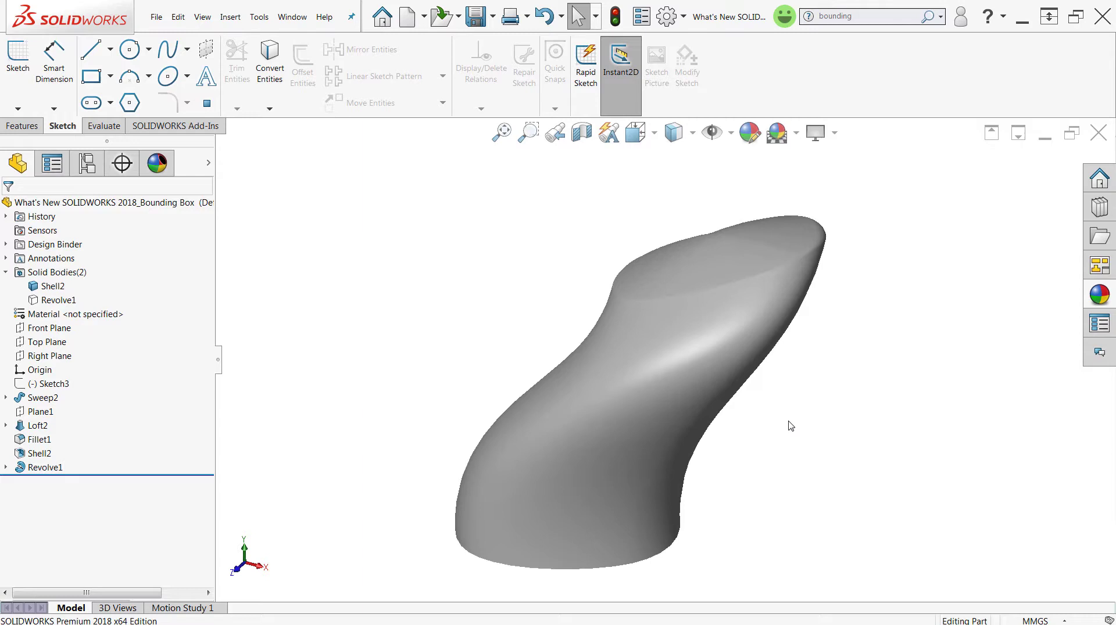
pyautogui.moveTo(779, 396); pyautogui.dragTo(770, 420, button='middle')
pyautogui.press('Escape')
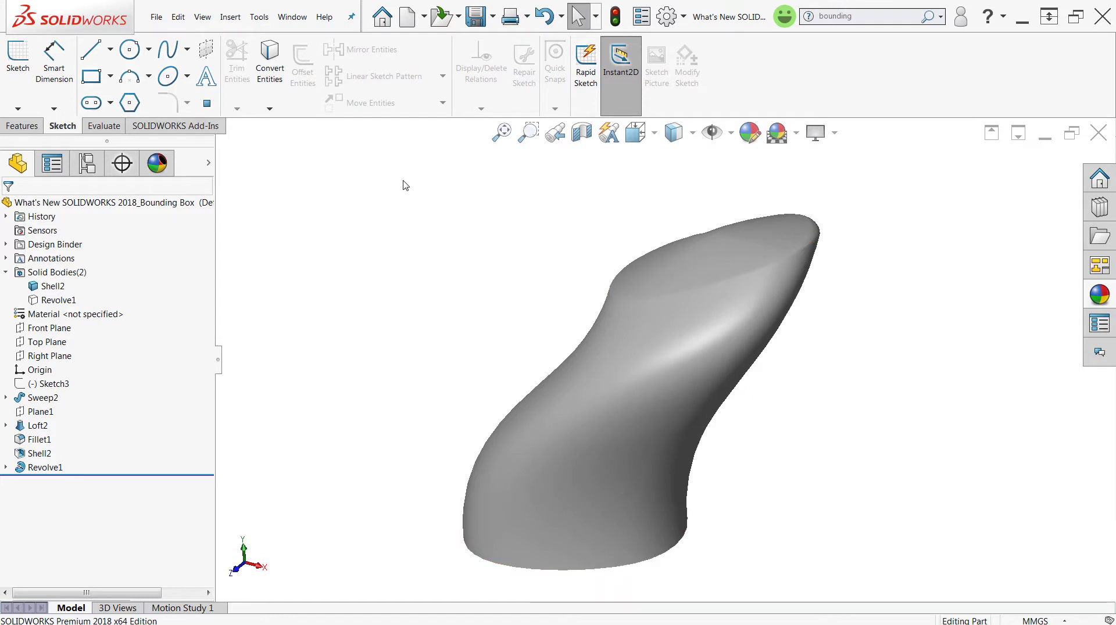
pyautogui.click(231, 22)
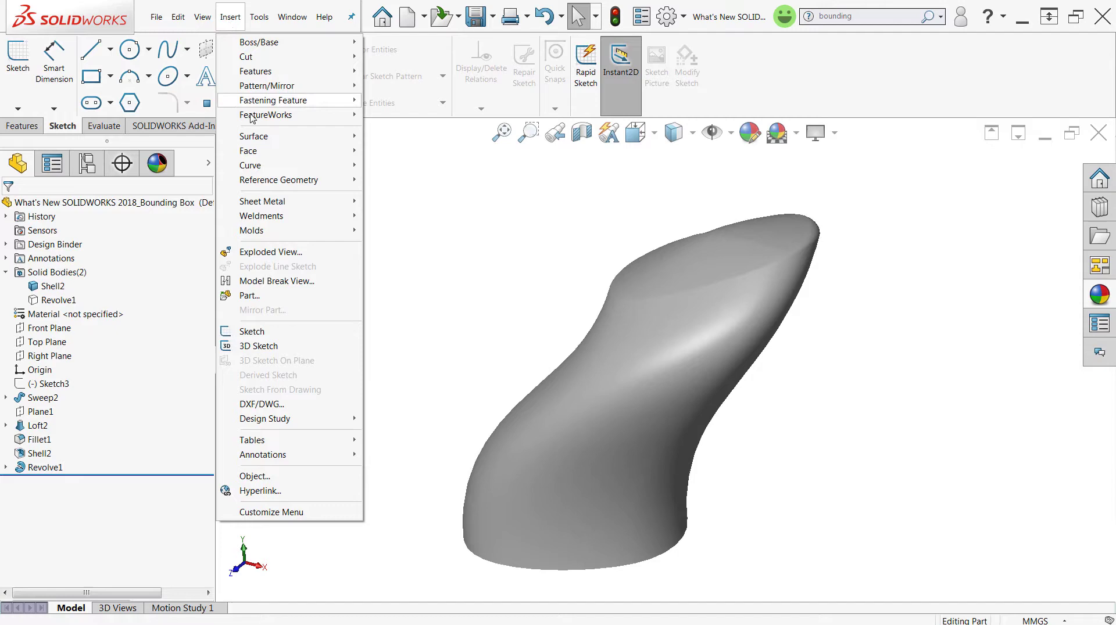
pyautogui.moveTo(269, 182)
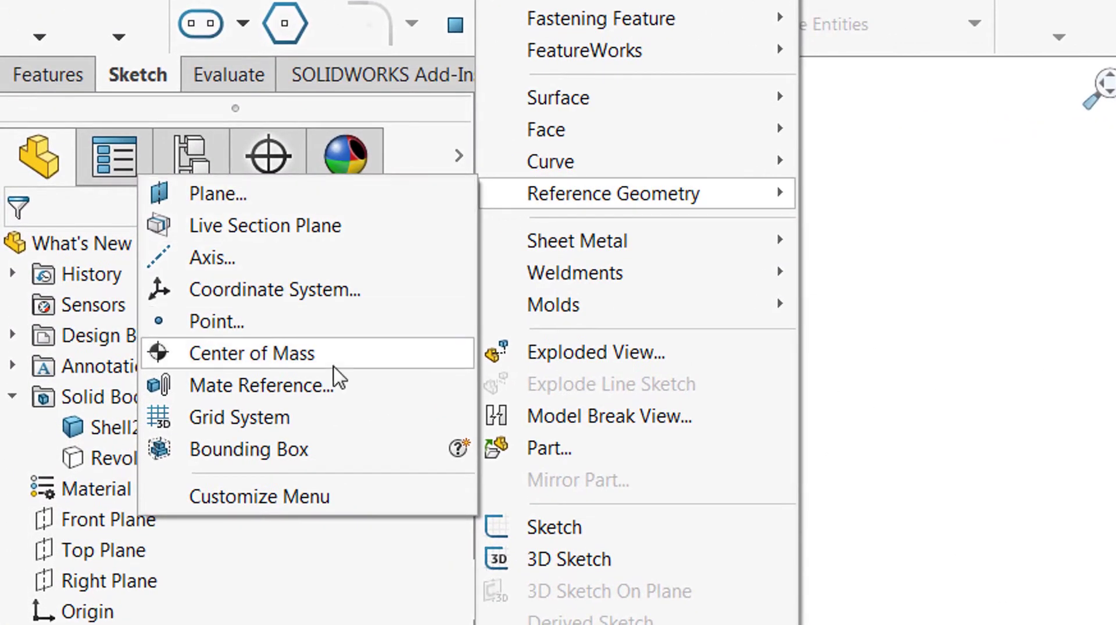
pyautogui.click(223, 363)
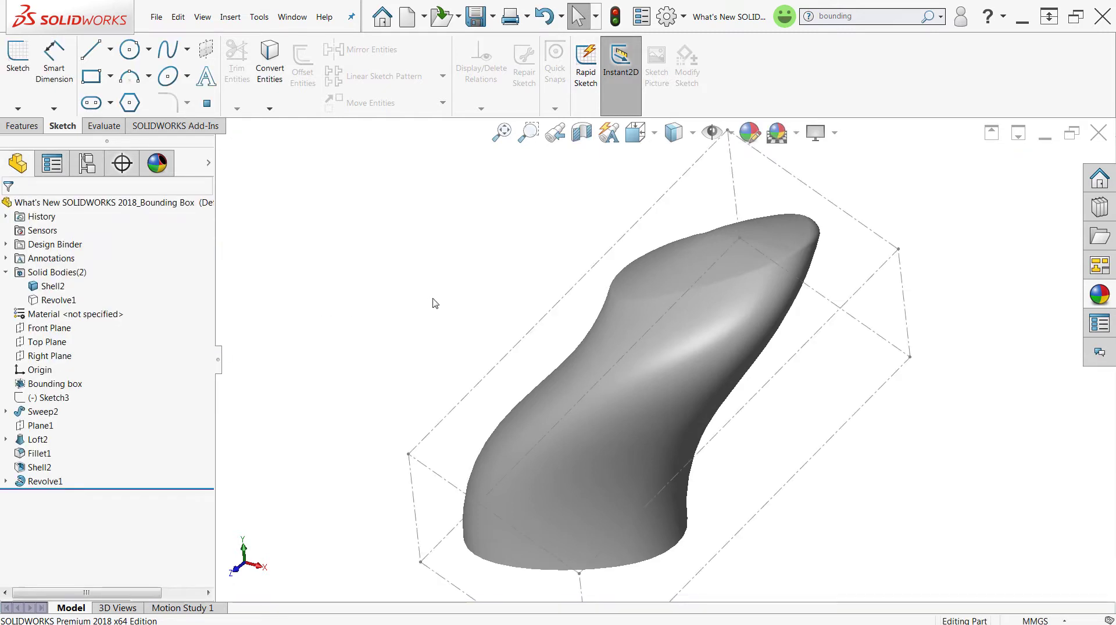
# Edit the bounding box to use a custom plane, taking the flat rim face at the shell's open base as reference
pyautogui.scroll(3, 625, 359)
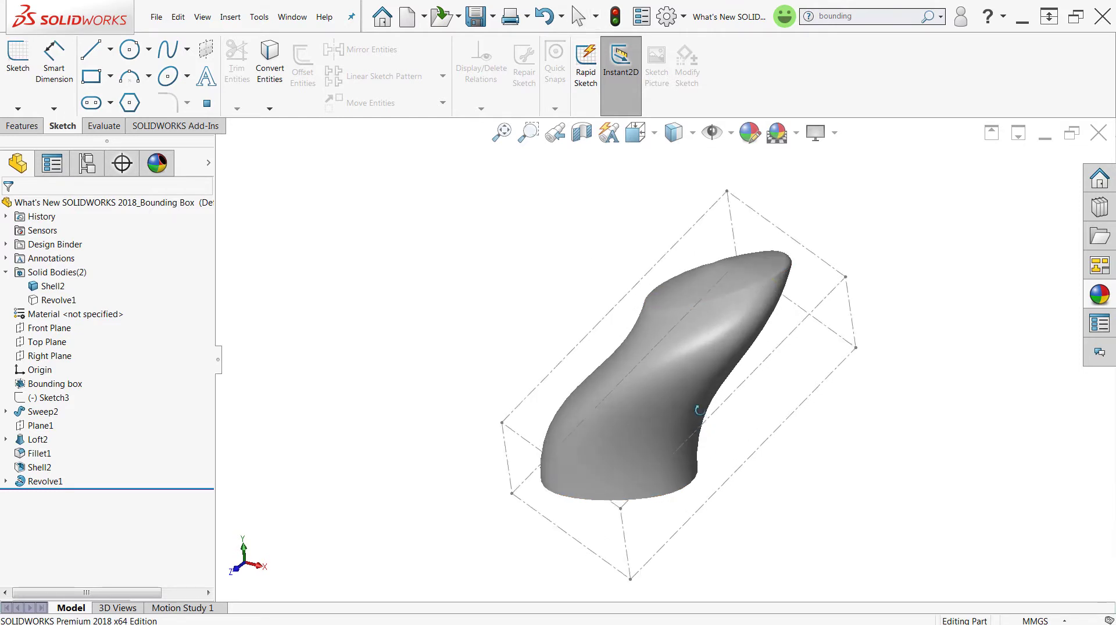
pyautogui.moveTo(718, 338); pyautogui.dragTo(695, 429, button='middle')
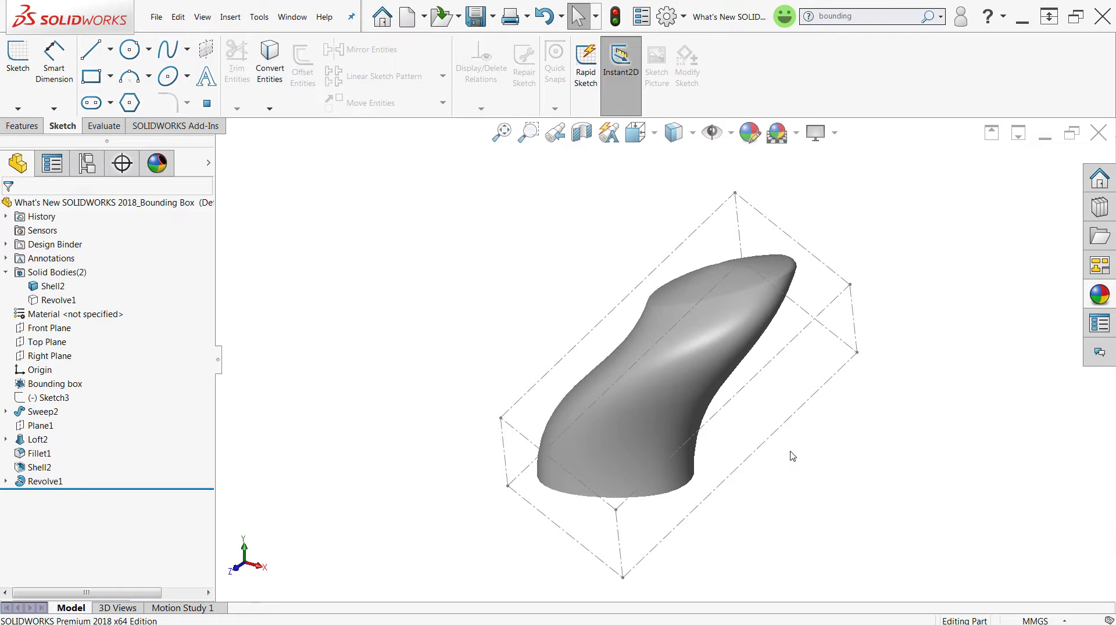
pyautogui.moveTo(792, 456)
pyautogui.mouseDown(button='middle')
pyautogui.moveTo(755, 436)
pyautogui.moveTo(792, 446)
pyautogui.mouseUp(button='middle')
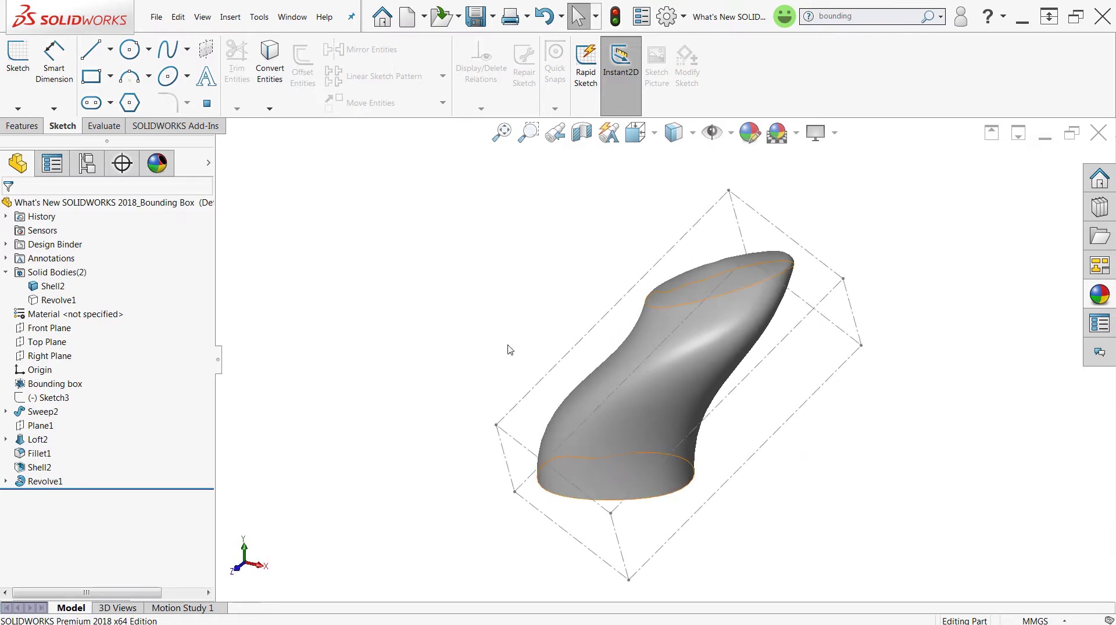
pyautogui.click(42, 386)
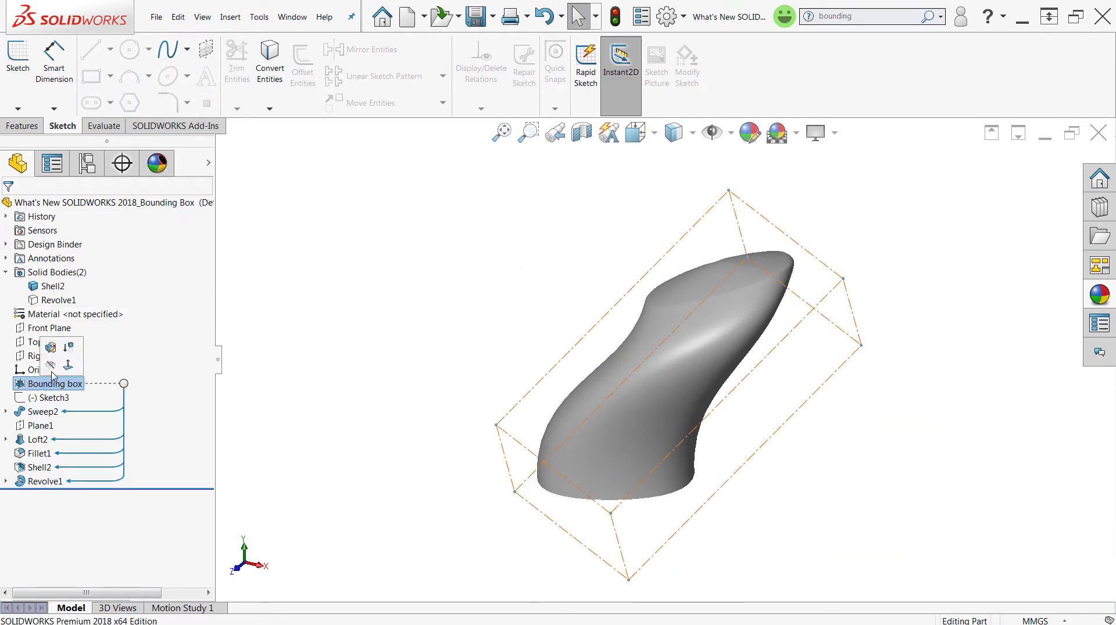
pyautogui.click(51, 349)
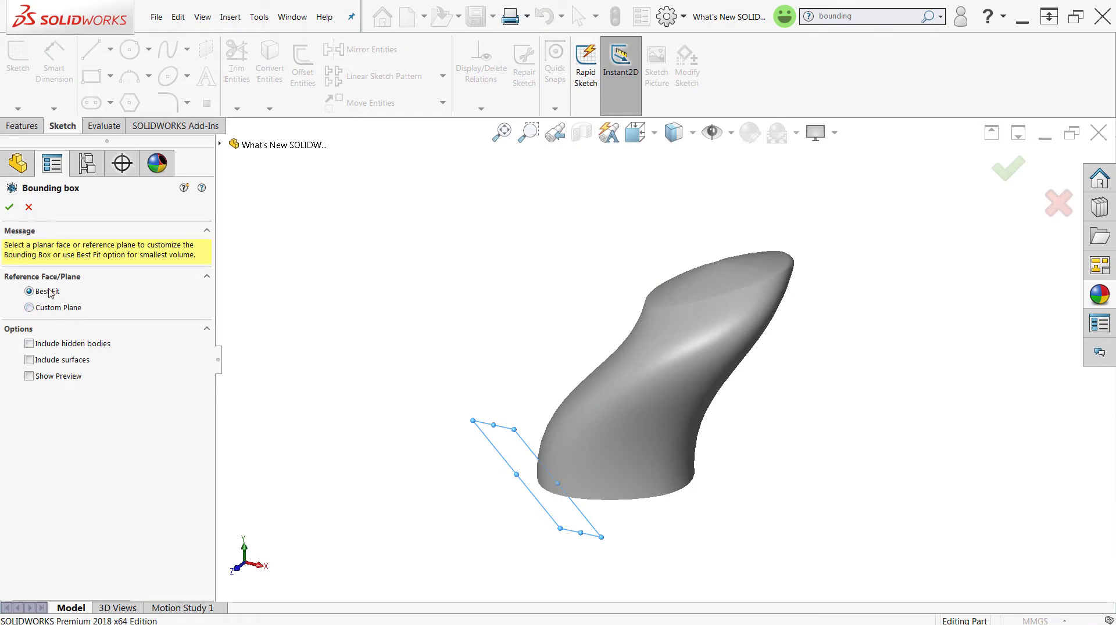
pyautogui.click(36, 308)
pyautogui.moveTo(660, 562); pyautogui.dragTo(615, 398, button='middle')
pyautogui.scroll(-5, 542, 365)
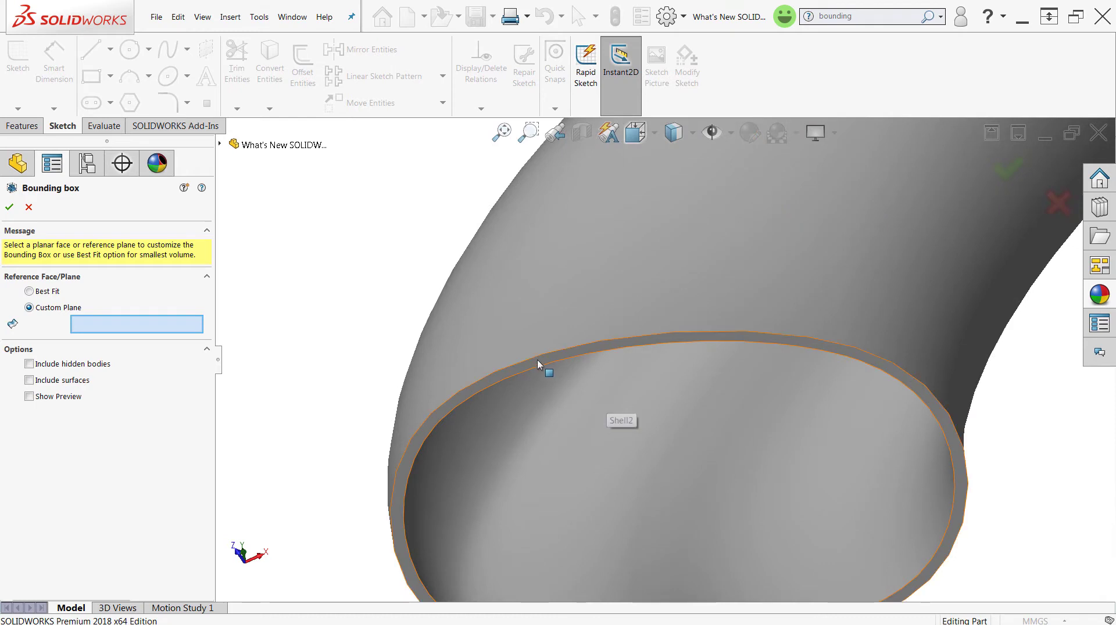
pyautogui.click(537, 360)
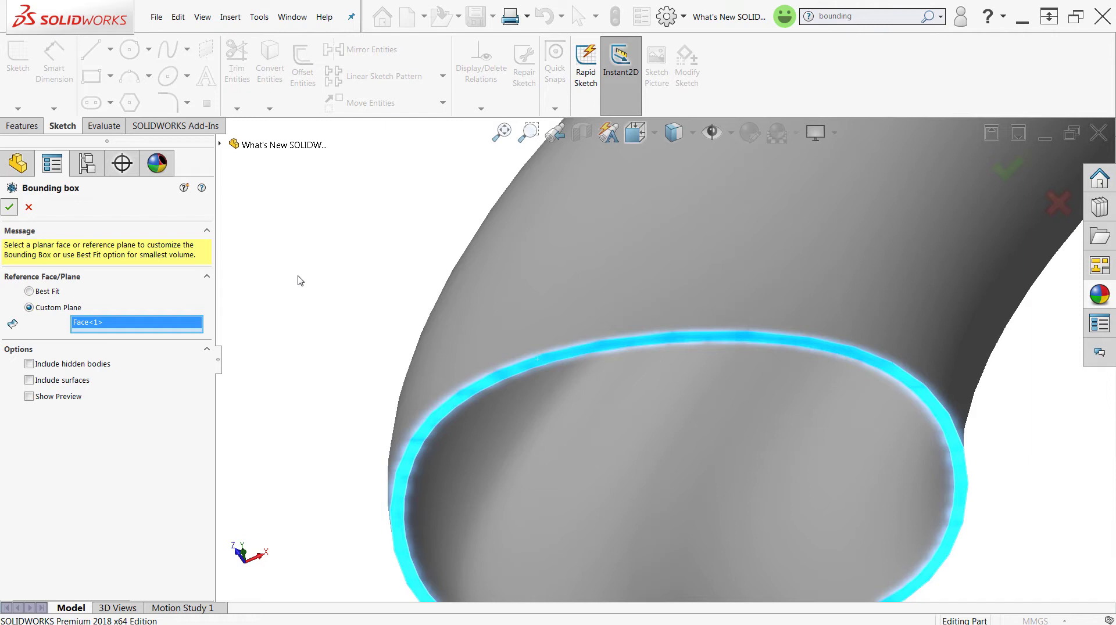
pyautogui.press('Return')
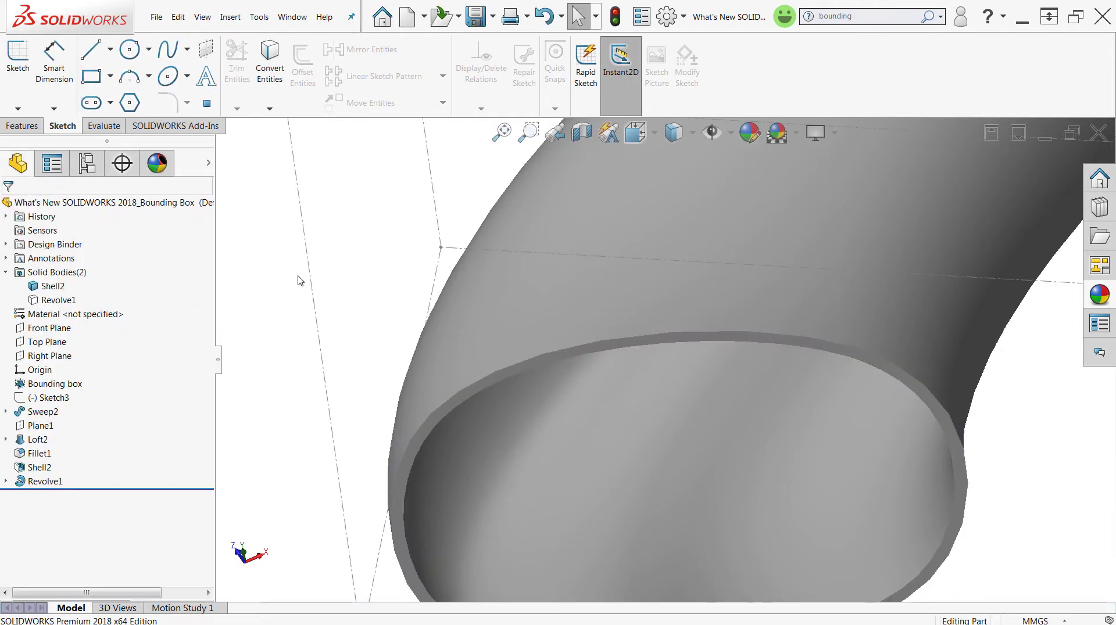
# Show the hidden Revolve1 solid body so that the bounding box encloses both bodies
pyautogui.press('f')
pyautogui.moveTo(708, 263); pyautogui.dragTo(673, 222, button='middle')
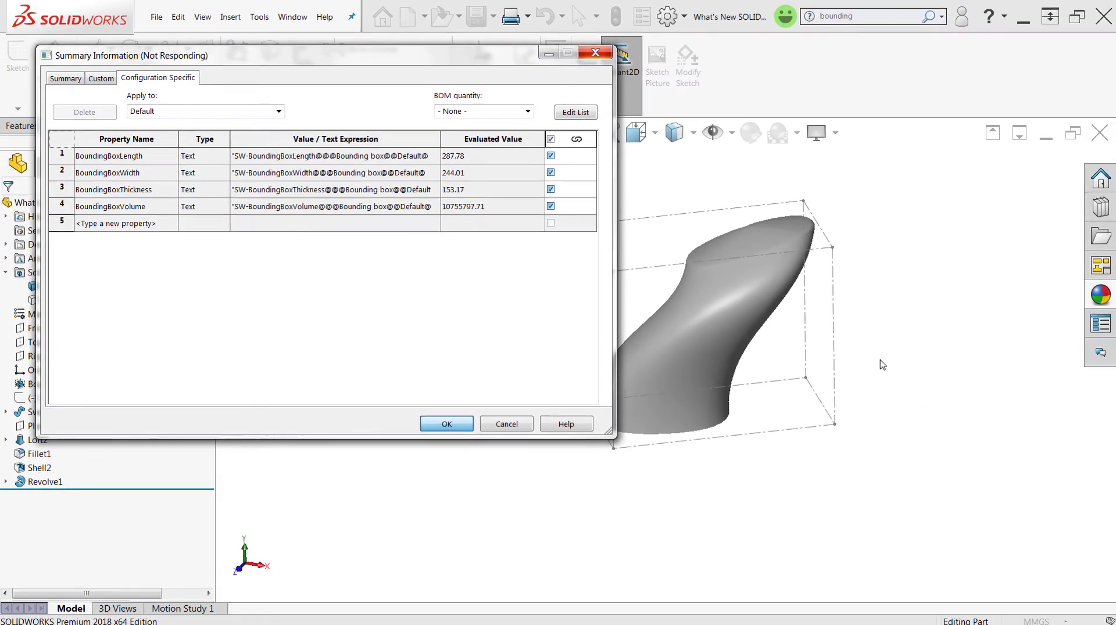
pyautogui.moveTo(892, 319); pyautogui.dragTo(749, 326, button='middle')
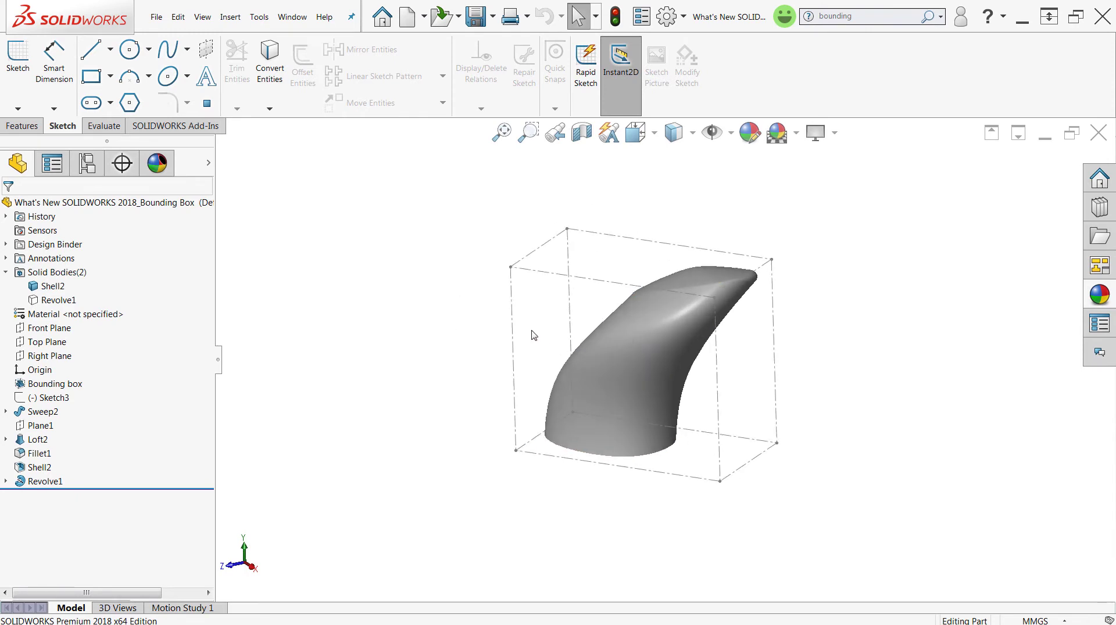
pyautogui.scroll(-2, 360, 316)
pyautogui.click(73, 305)
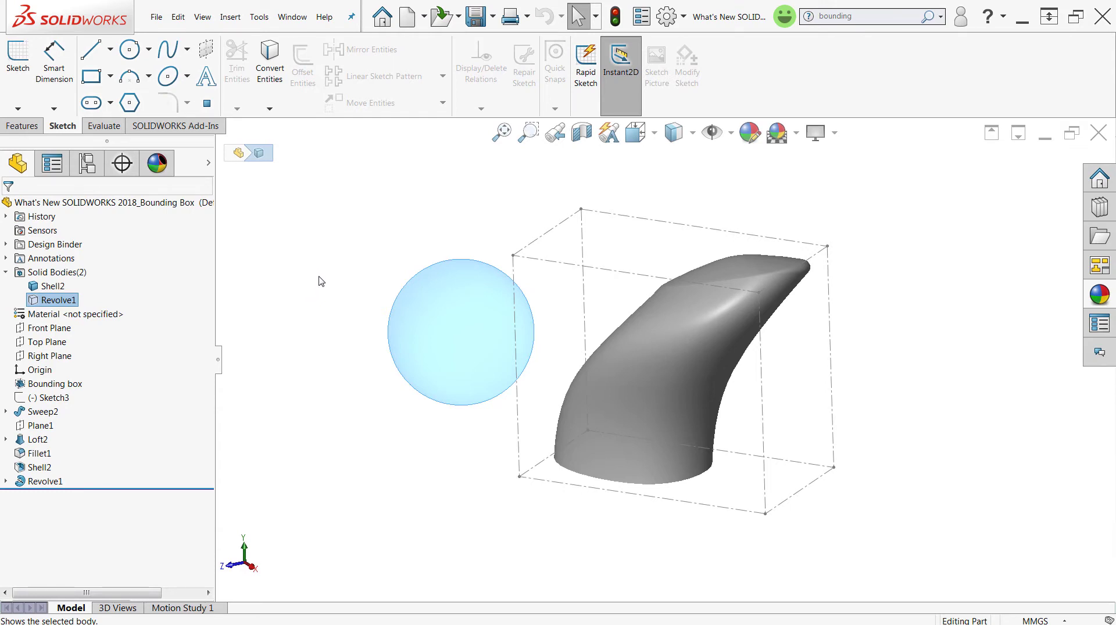
pyautogui.click(298, 277)
pyautogui.press('f')
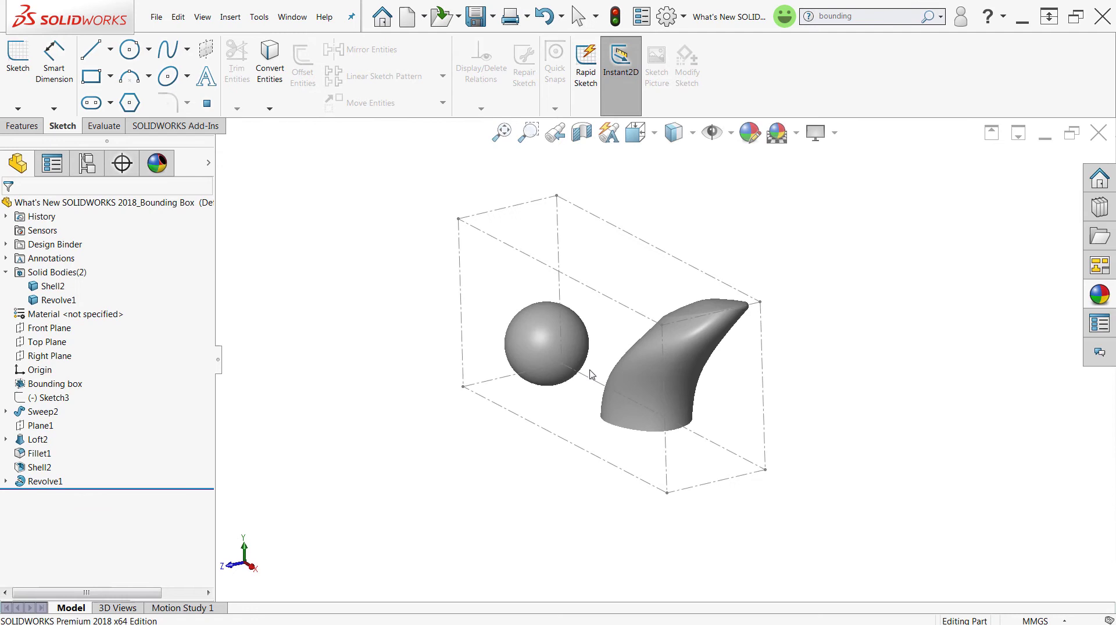
# Switch the part's display state to Organic and back to Sphere
pyautogui.moveTo(591, 374); pyautogui.dragTo(777, 369, button='middle')
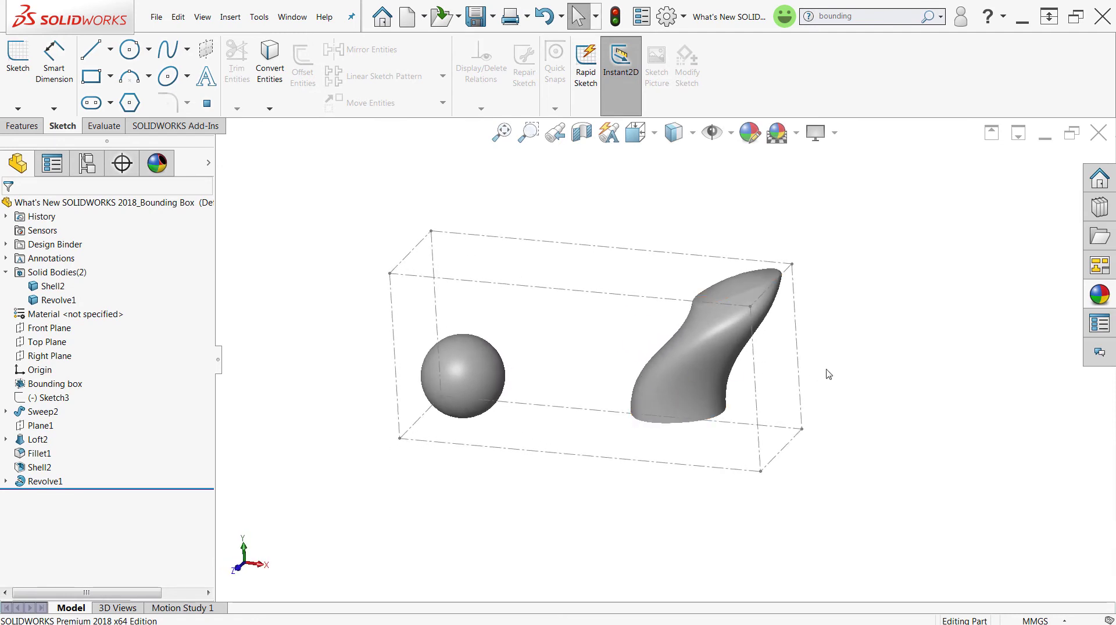
pyautogui.scroll(-2, 603, 370)
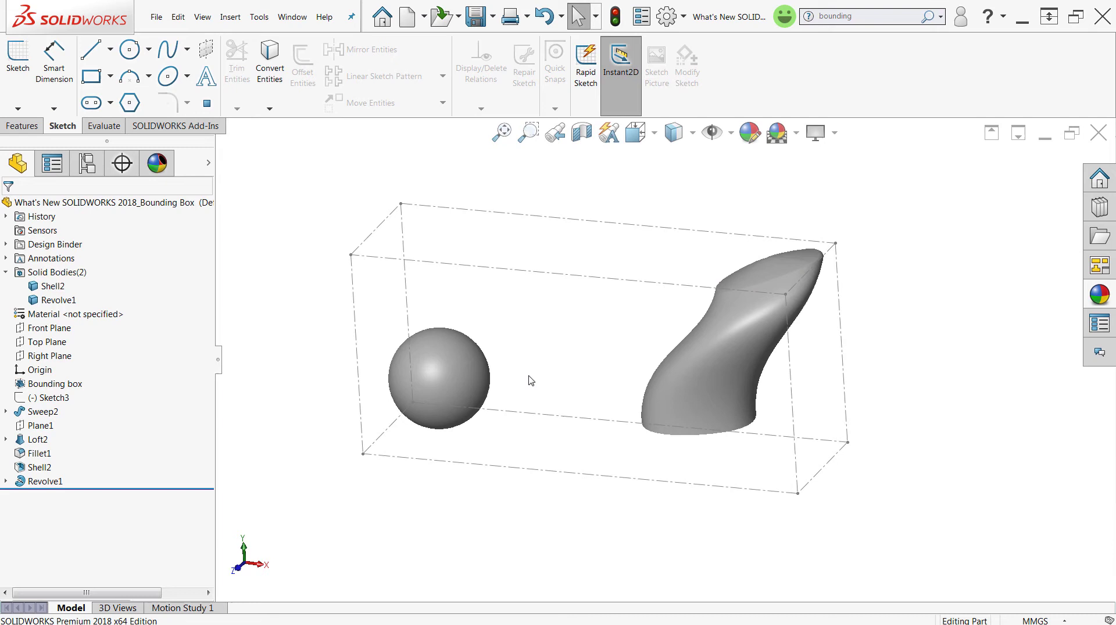
pyautogui.hotkey('ctrl', 'Right')
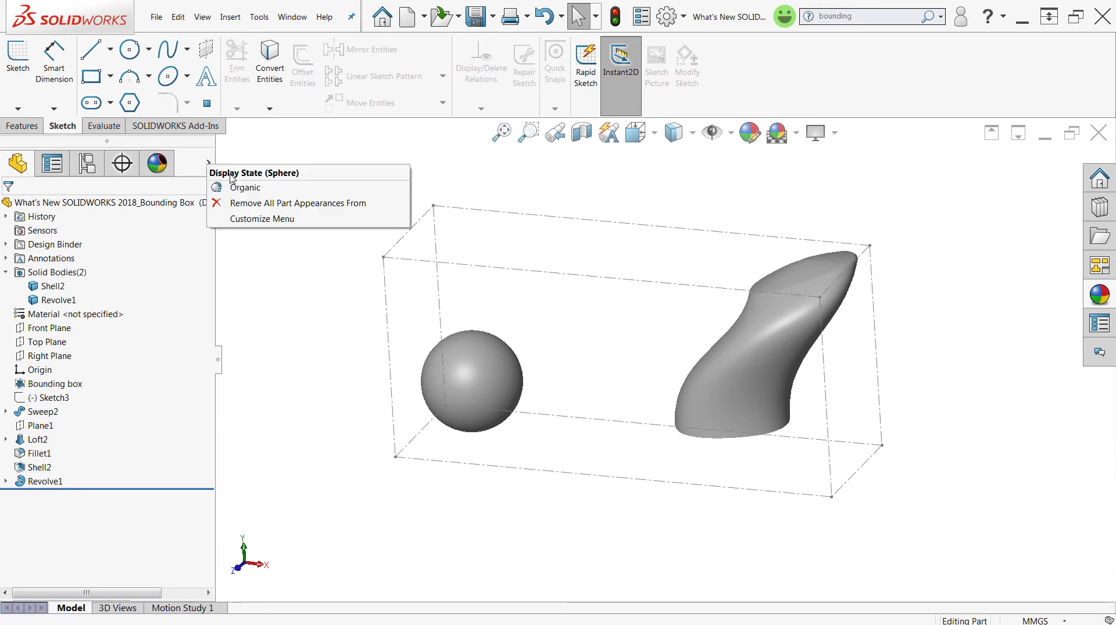
pyautogui.click(248, 189)
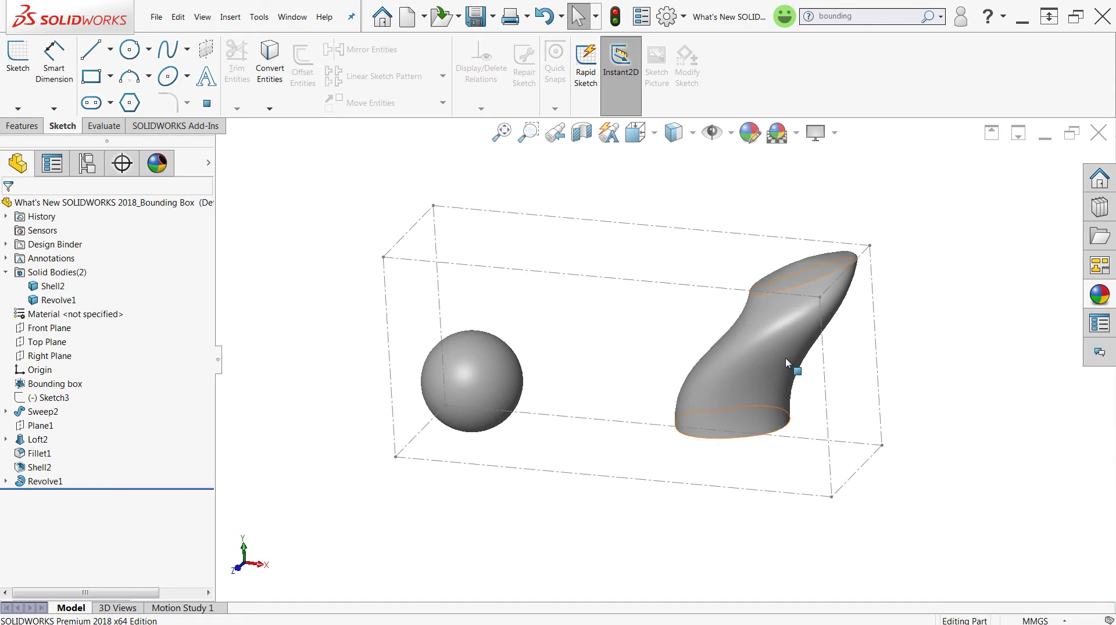
pyautogui.click(208, 164)
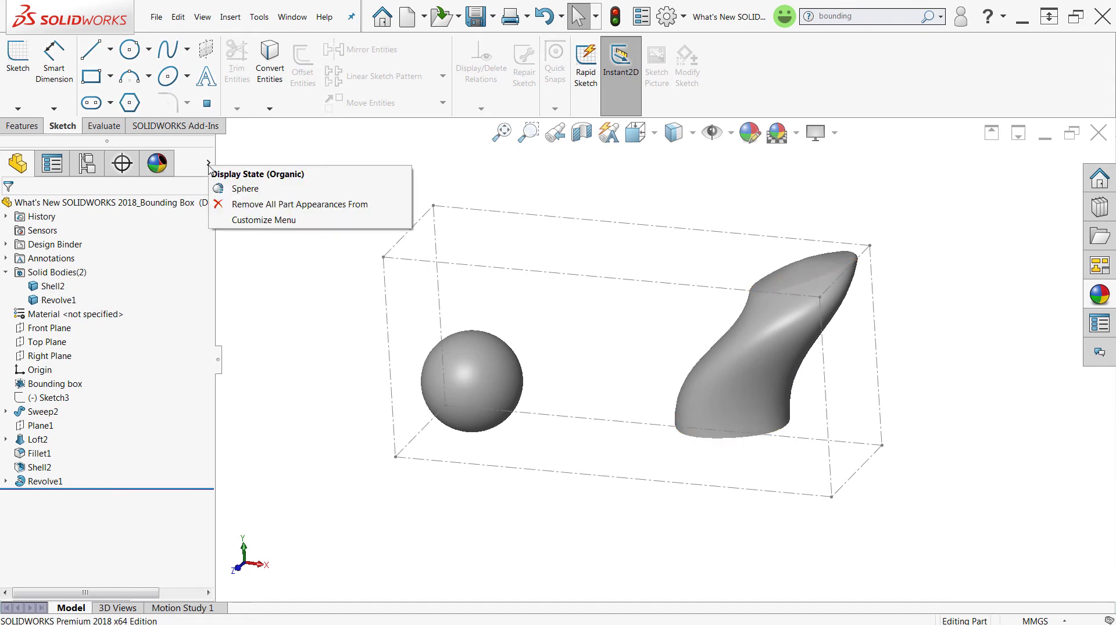
pyautogui.click(258, 188)
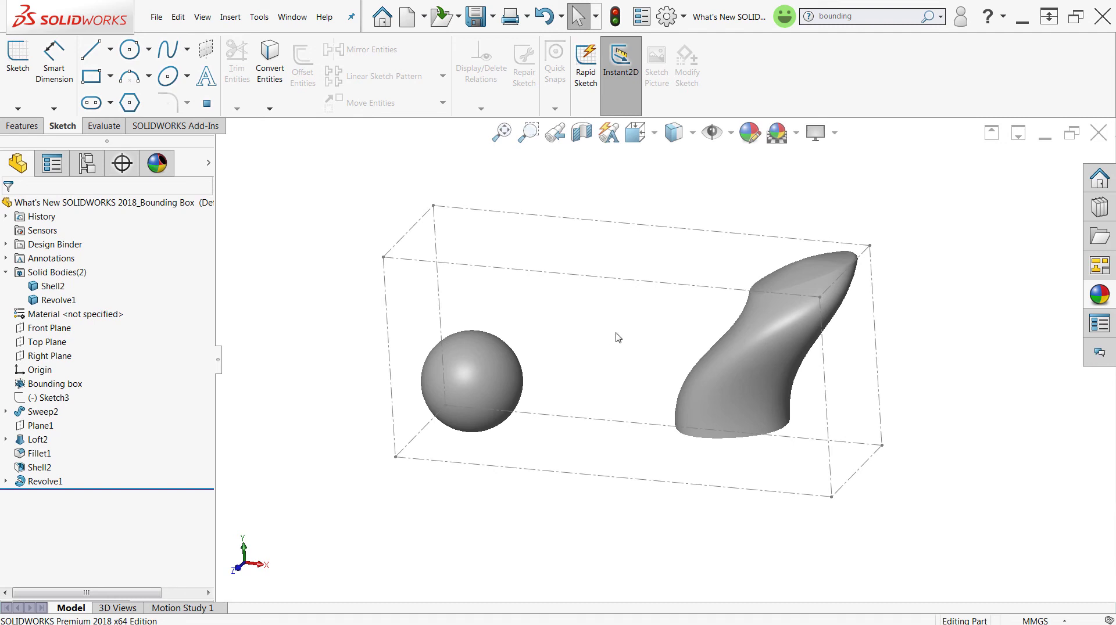
pyautogui.moveTo(609, 348); pyautogui.dragTo(616, 319, button='middle')
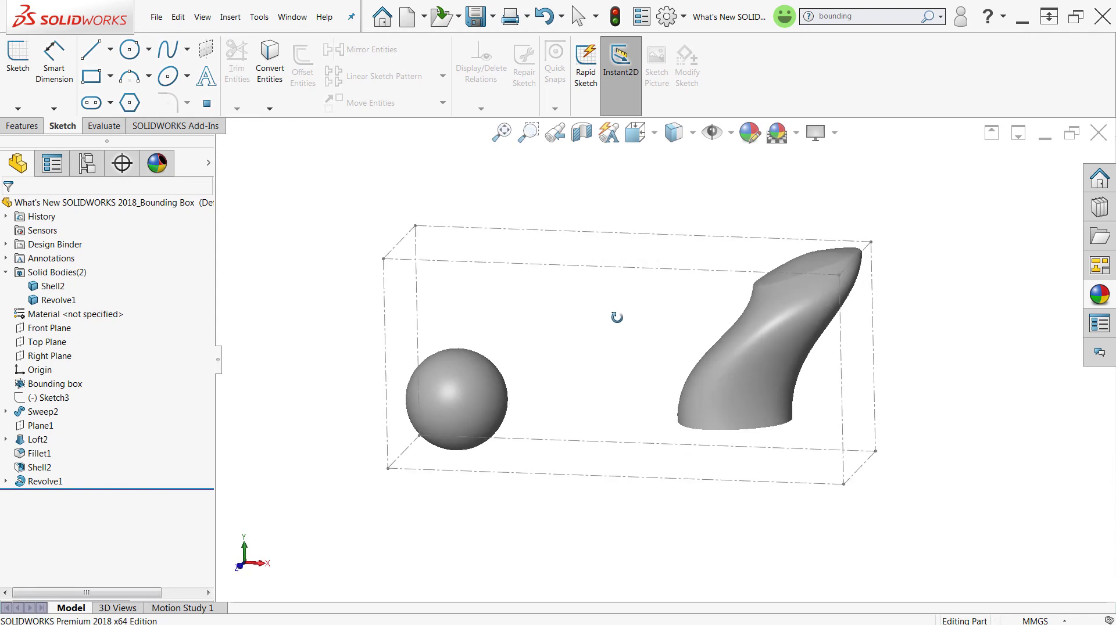